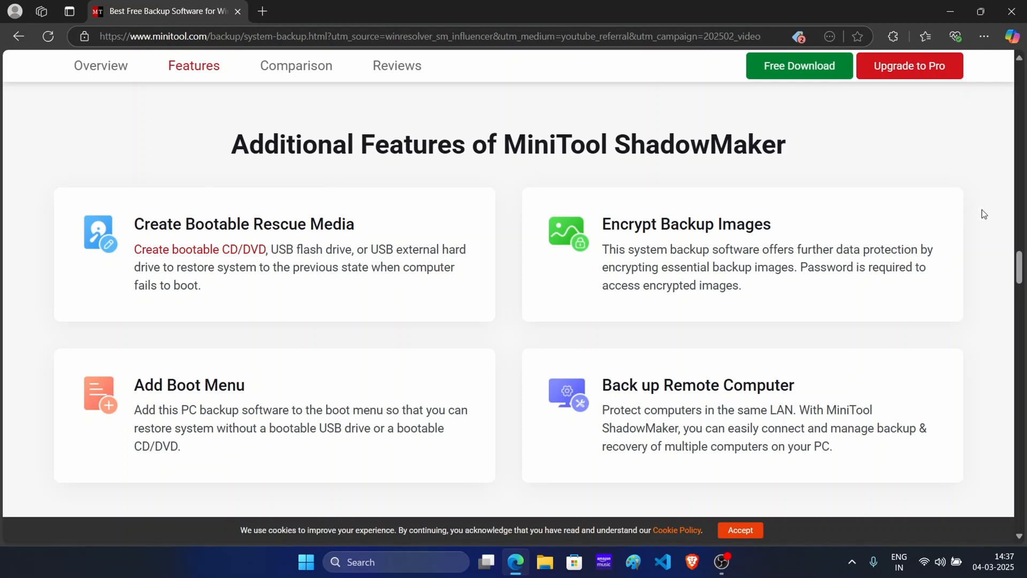
Step: Review the MiniTool ShadowMaker feature sections on its web page, from additional features back to the reliable backup solution, and close the page
scroll(646, 247, up, 1)
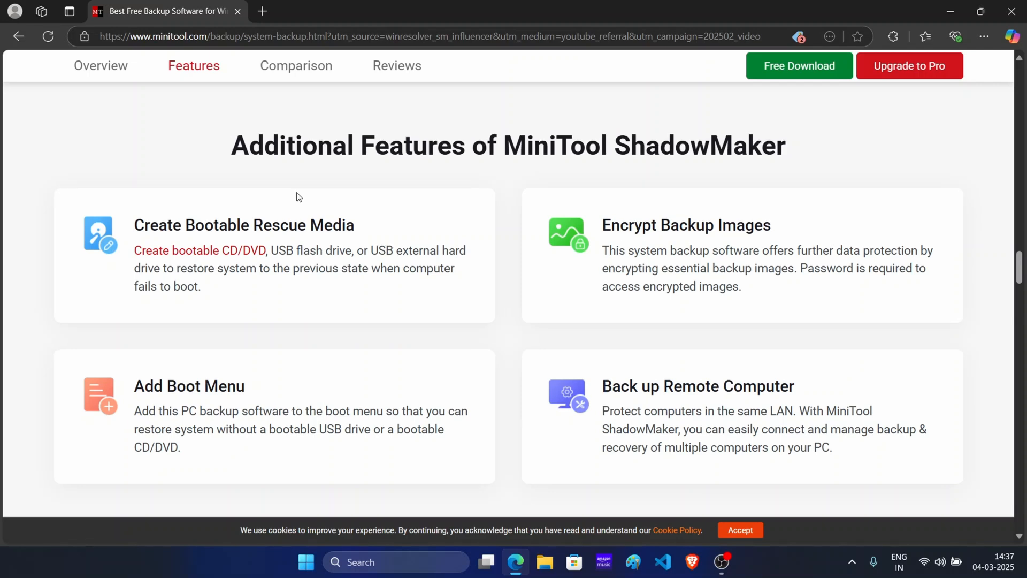
scroll(298, 197, up, 8)
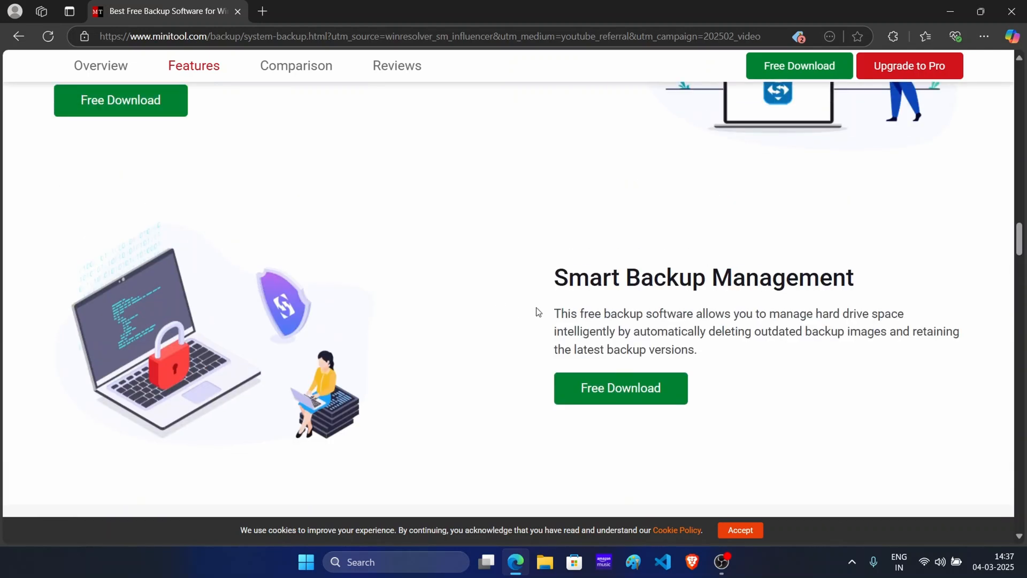
scroll(615, 281, up, 3)
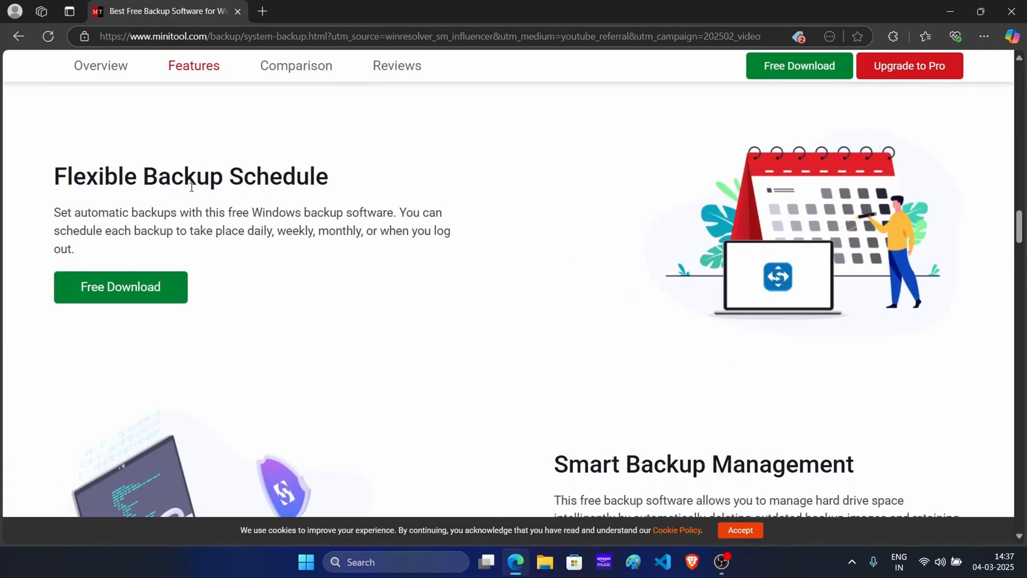
scroll(191, 187, up, 5)
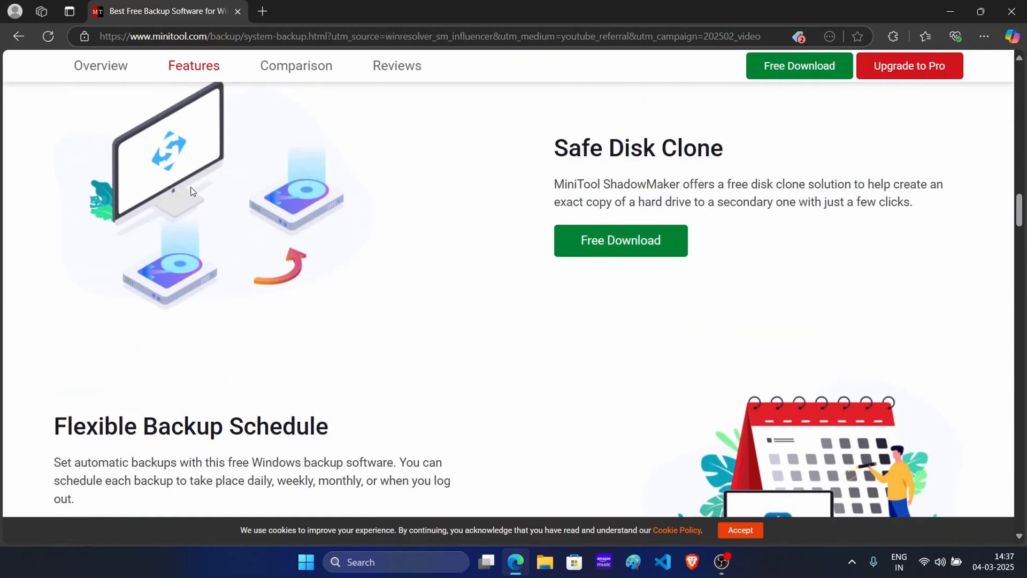
scroll(598, 170, up, 9)
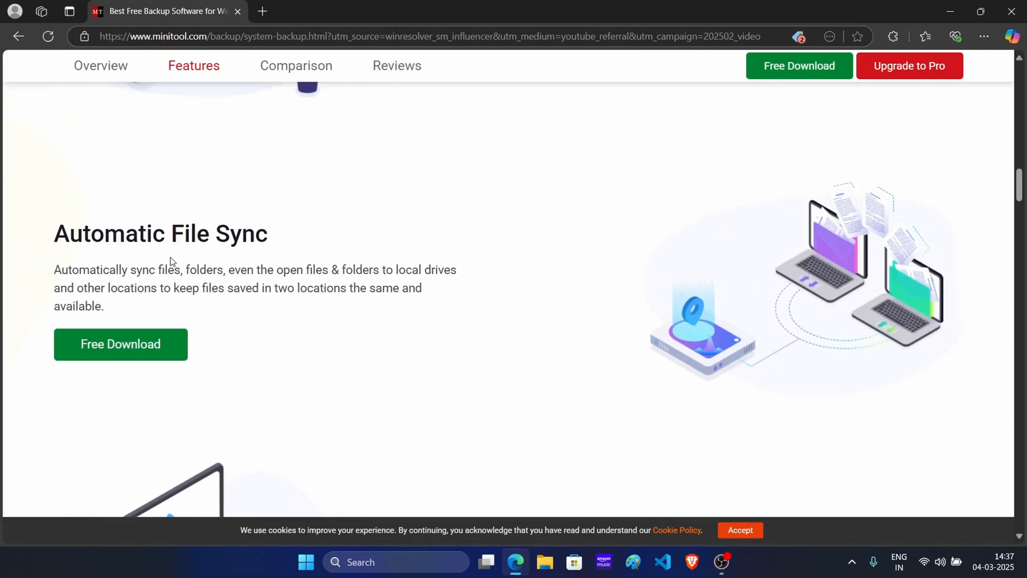
scroll(171, 261, up, 5)
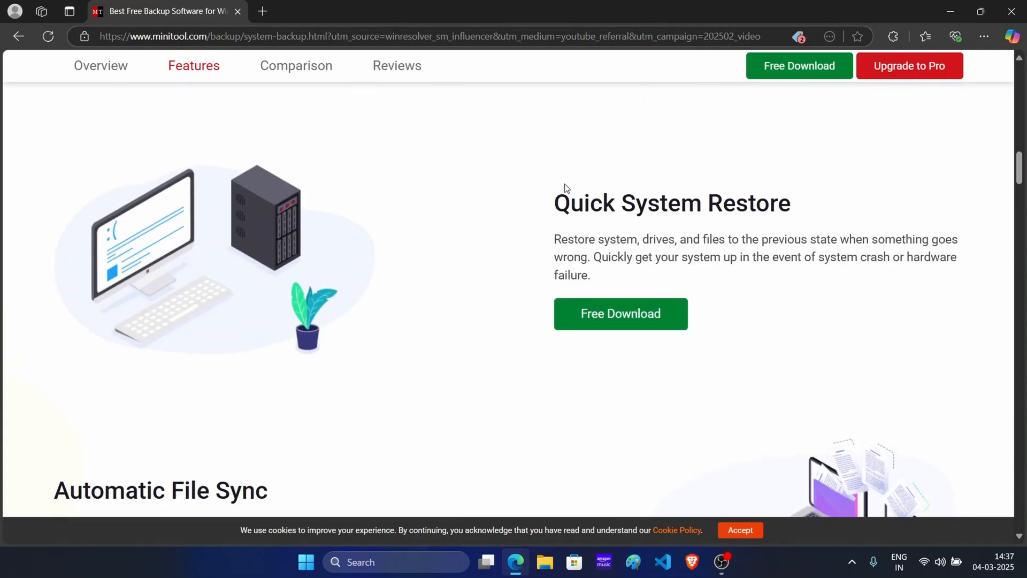
scroll(566, 187, up, 5)
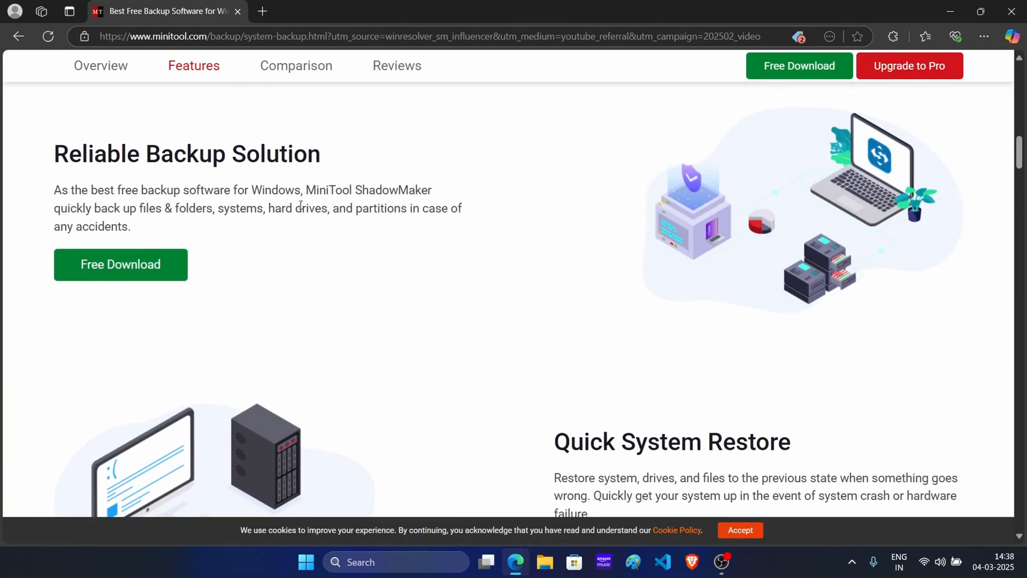
click(237, 11)
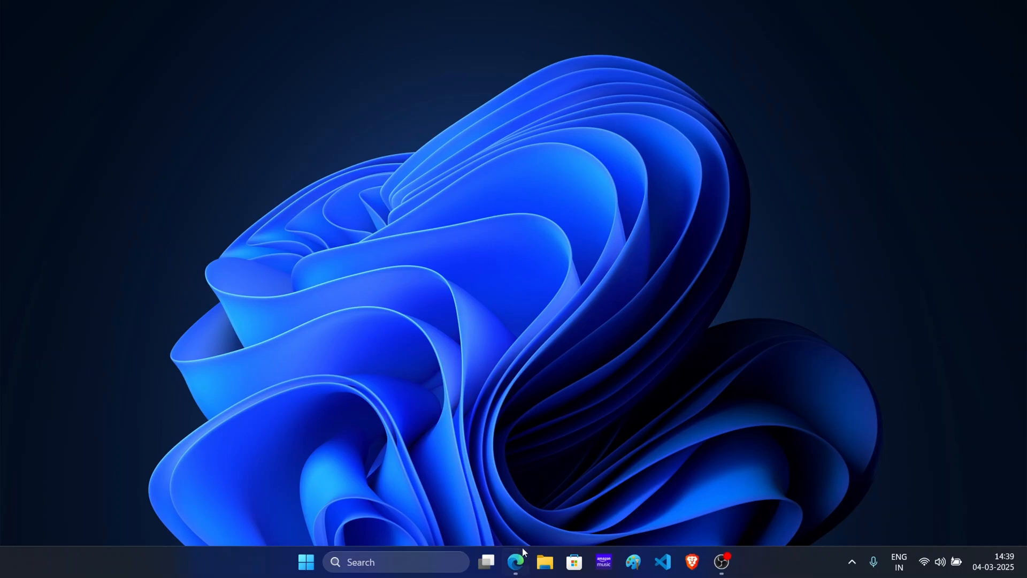
Step: Switch to Edge, download MiniTool ShadowMaker Free 4.6 from its product page, and open the Downloads folder in File Explorer
click(521, 560)
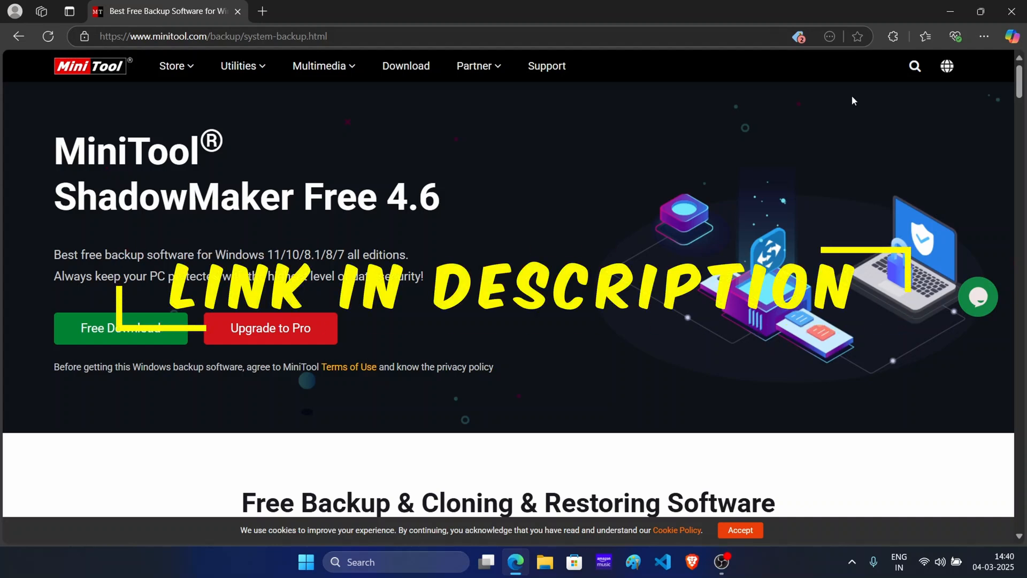
click(112, 336)
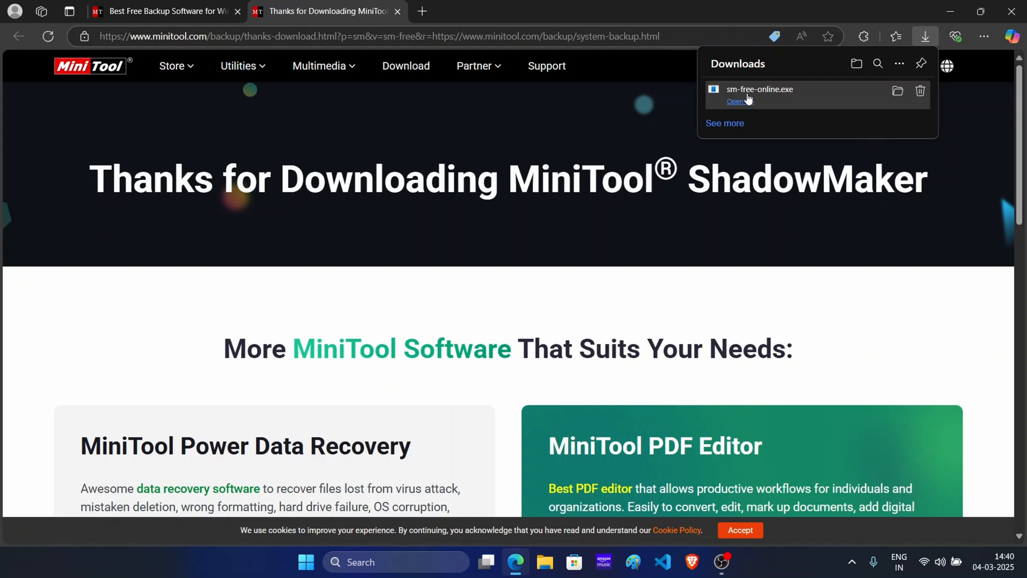
key(super+e)
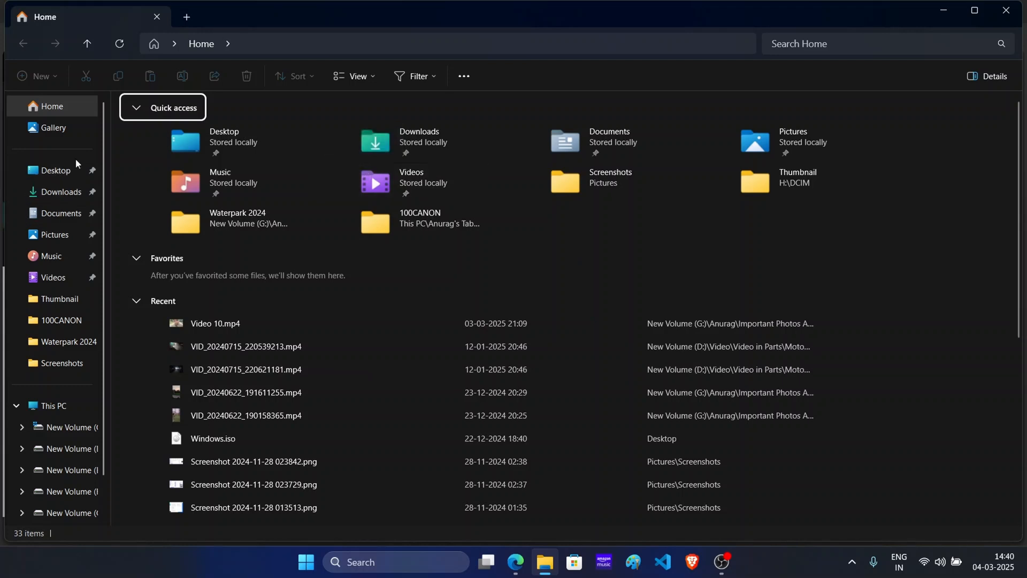
click(63, 190)
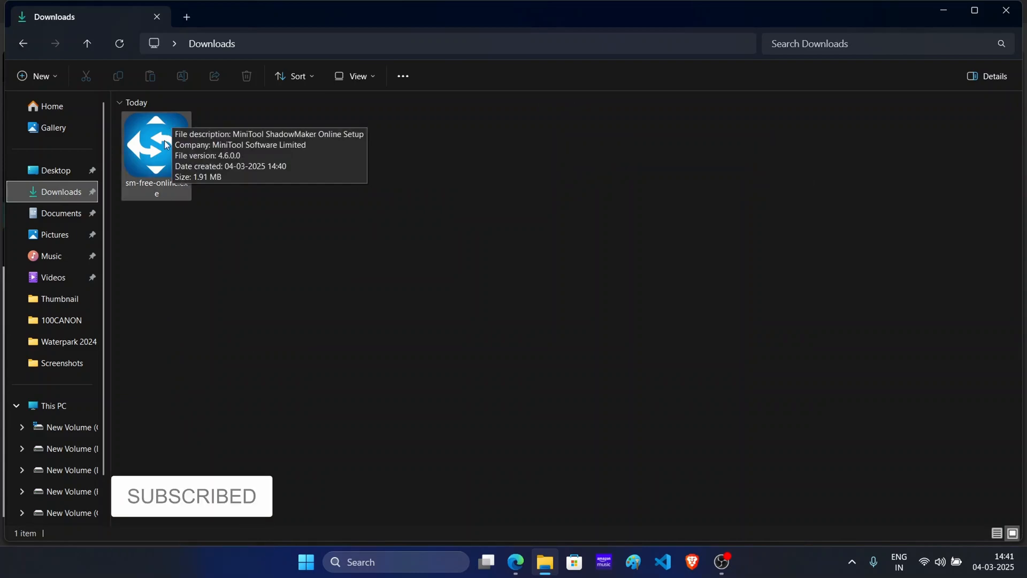
Step: Run sm-free-online.exe with permission to change the device, install MiniTool ShadowMaker 4.6, and launch it
double_click(166, 144)
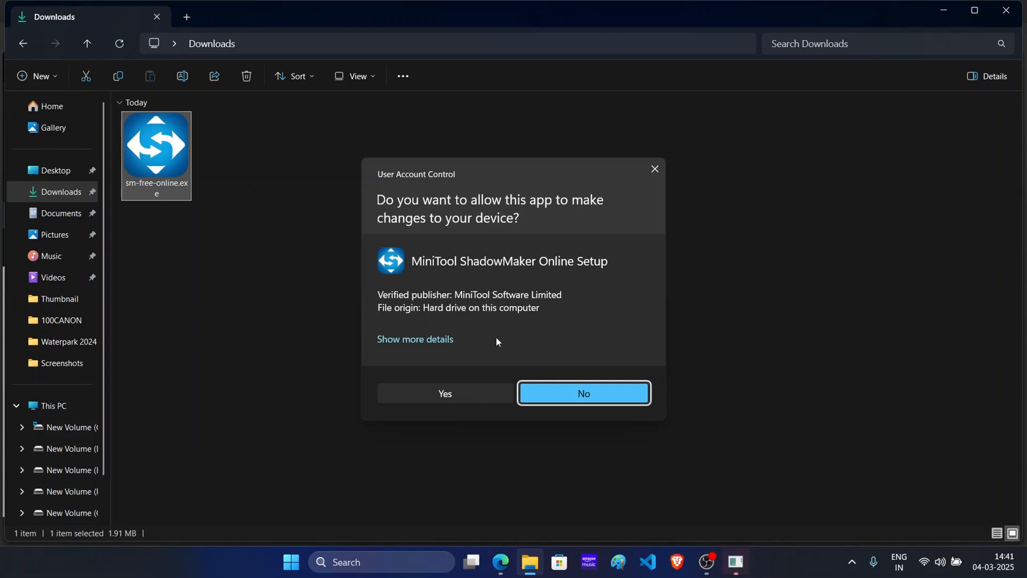
click(451, 396)
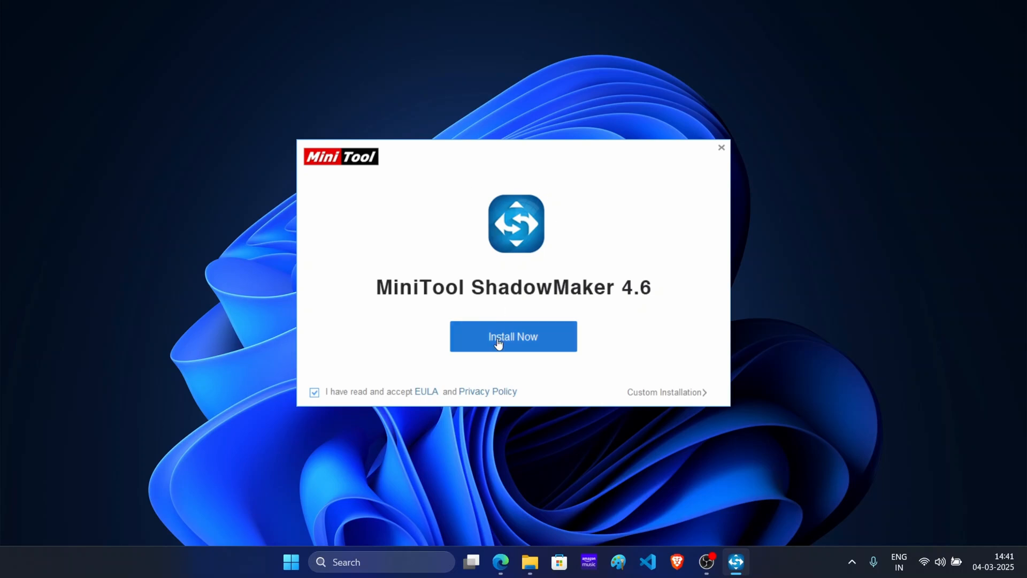
click(498, 343)
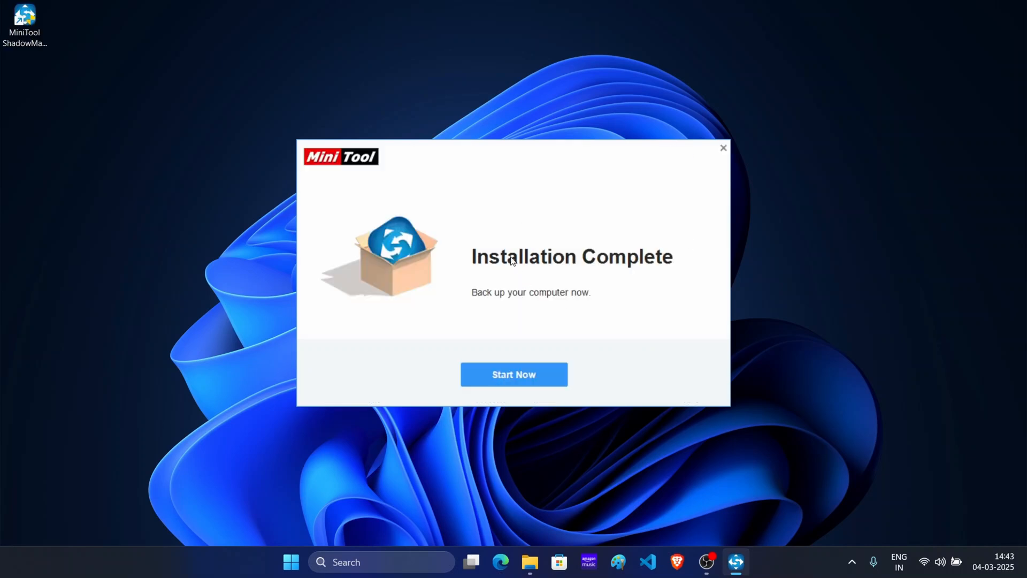
click(501, 380)
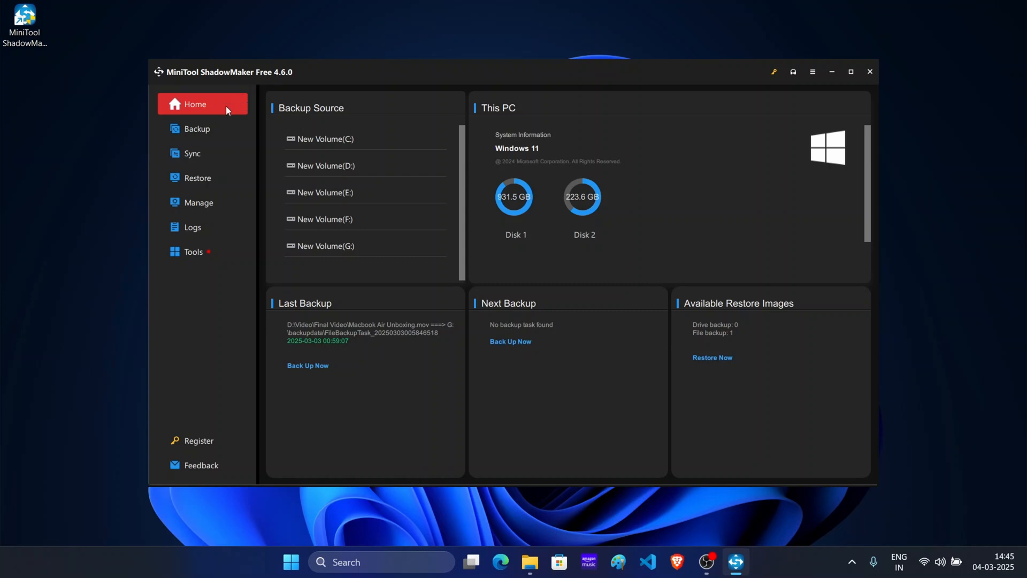
Step: Look through the Backup, Sync, Restore, Manage, Logs and Tools pages of ShadowMaker
click(196, 139)
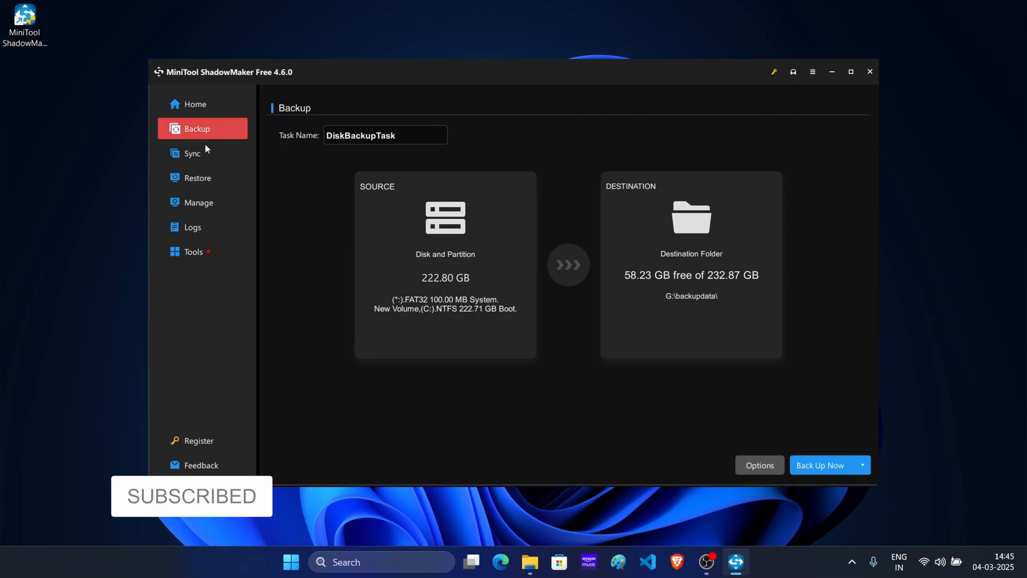
click(199, 158)
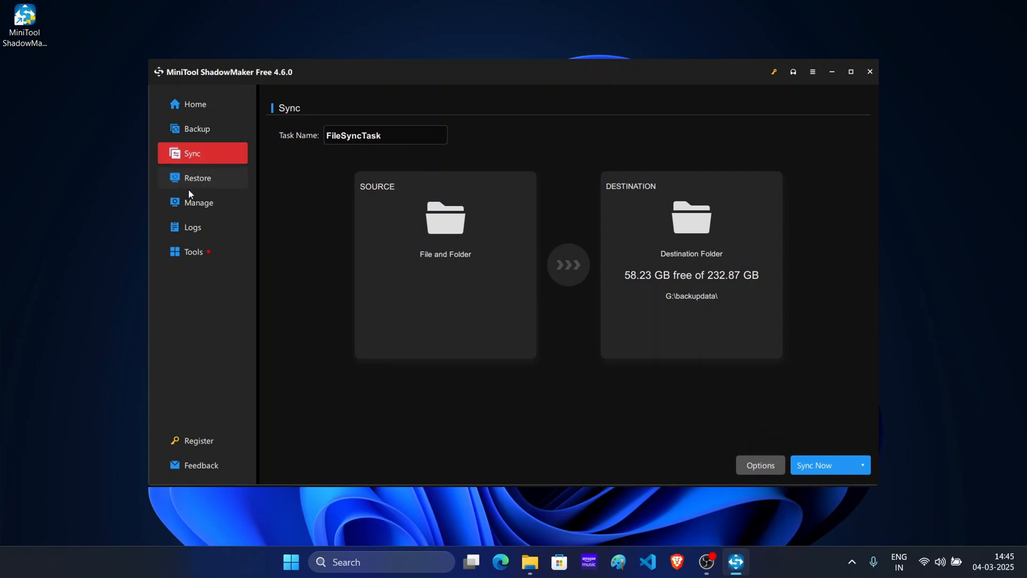
click(203, 181)
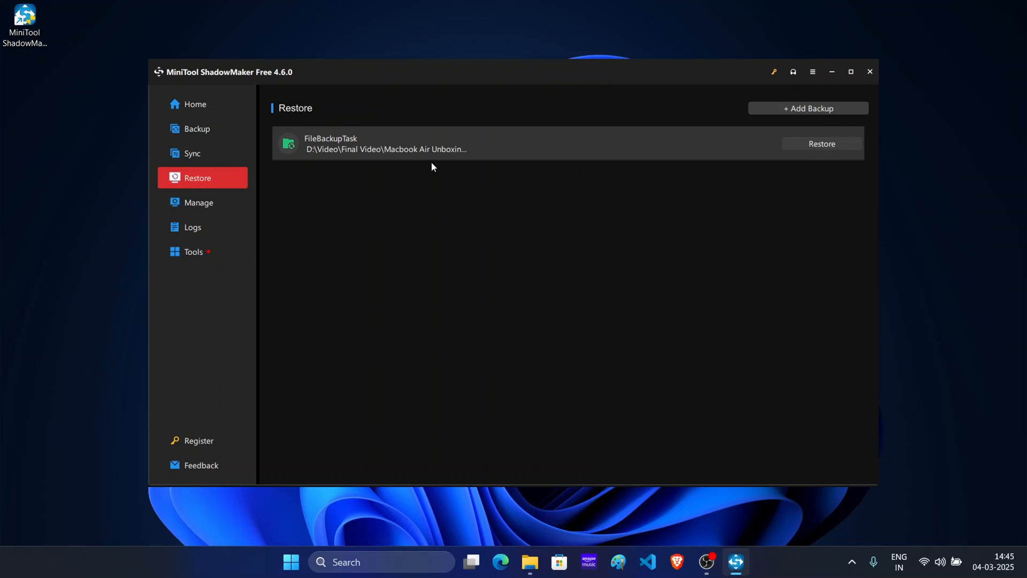
click(212, 203)
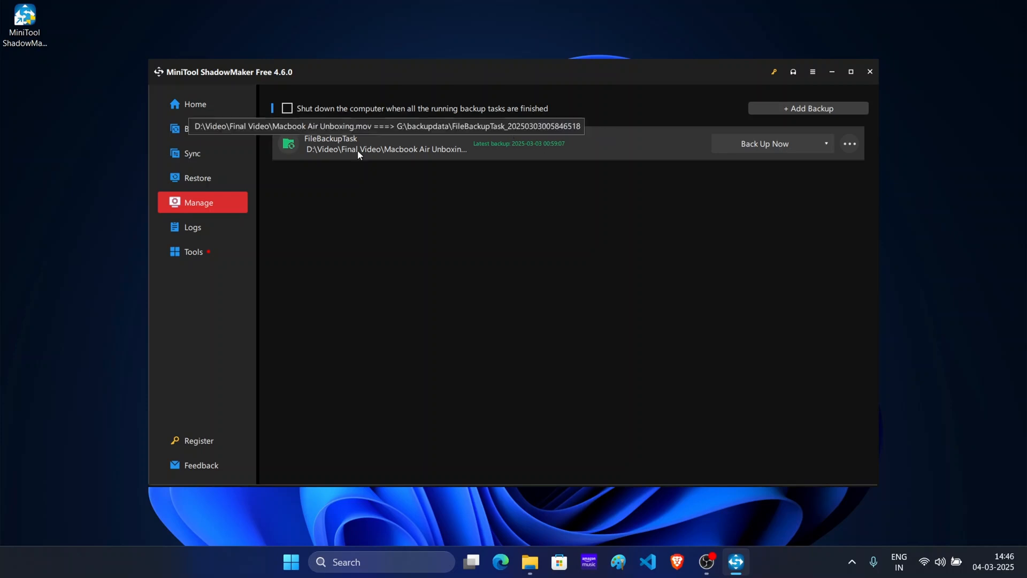
click(220, 228)
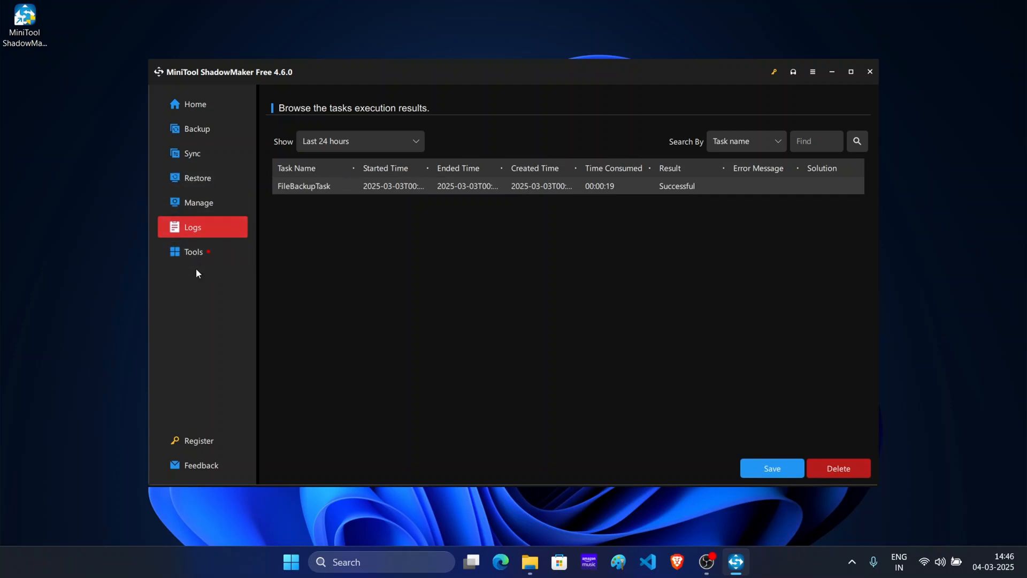
click(215, 249)
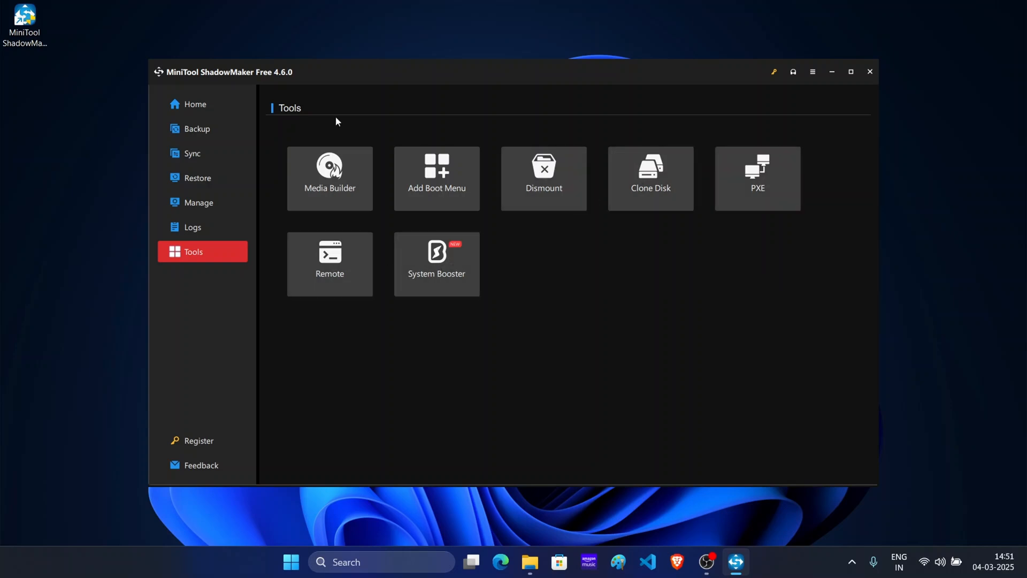
Step: Set the backup source to the file iPhone 16 Initial Impressions.mov in D:\Video\Final Video, using the Folders and Files type
click(202, 133)
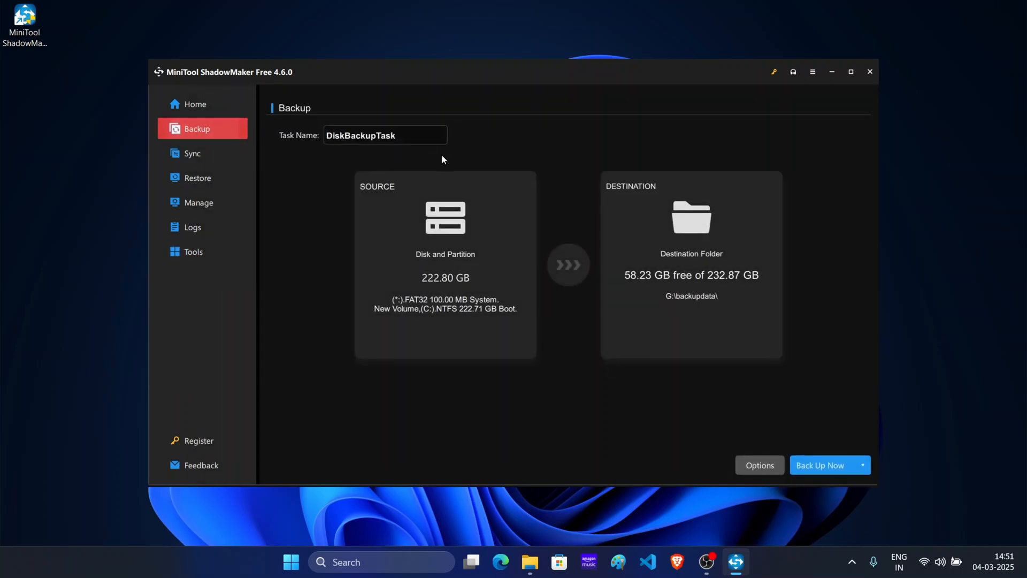
click(474, 221)
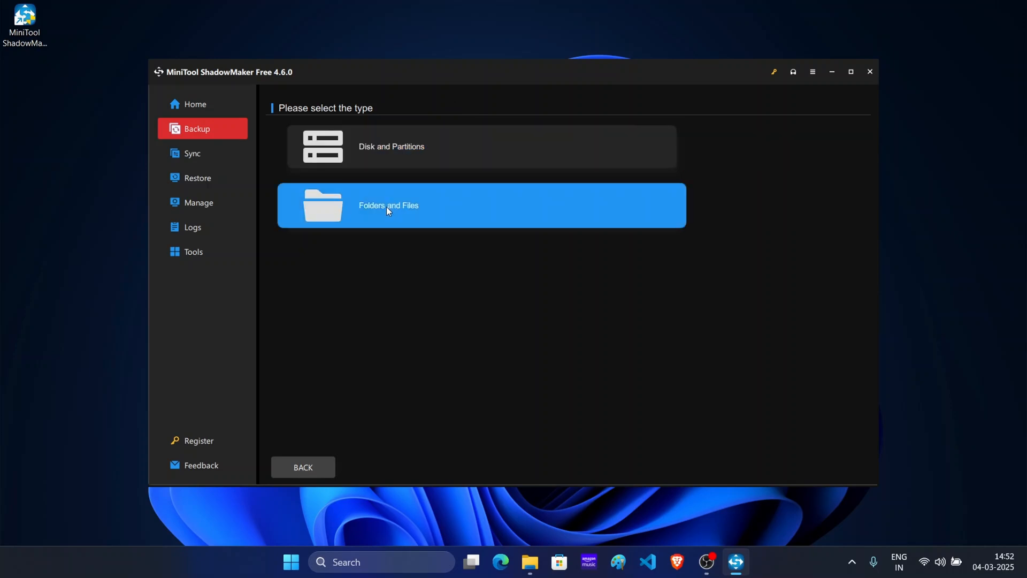
click(434, 203)
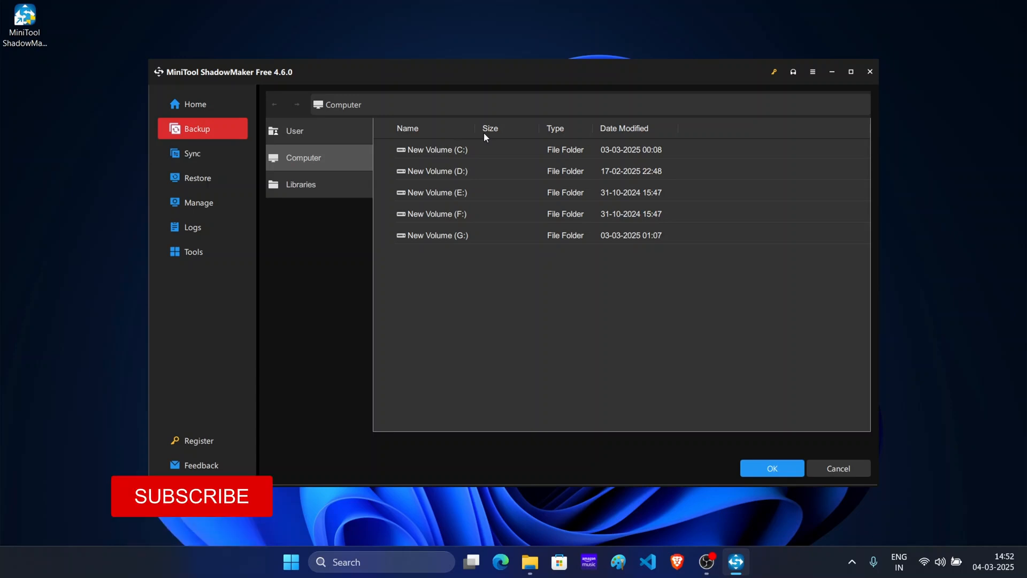
double_click(443, 173)
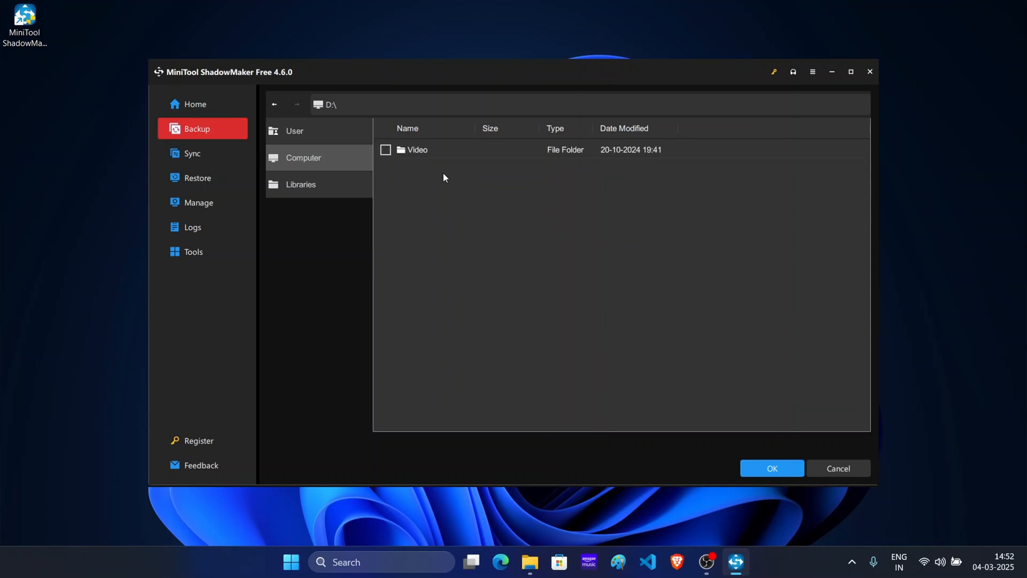
double_click(423, 150)
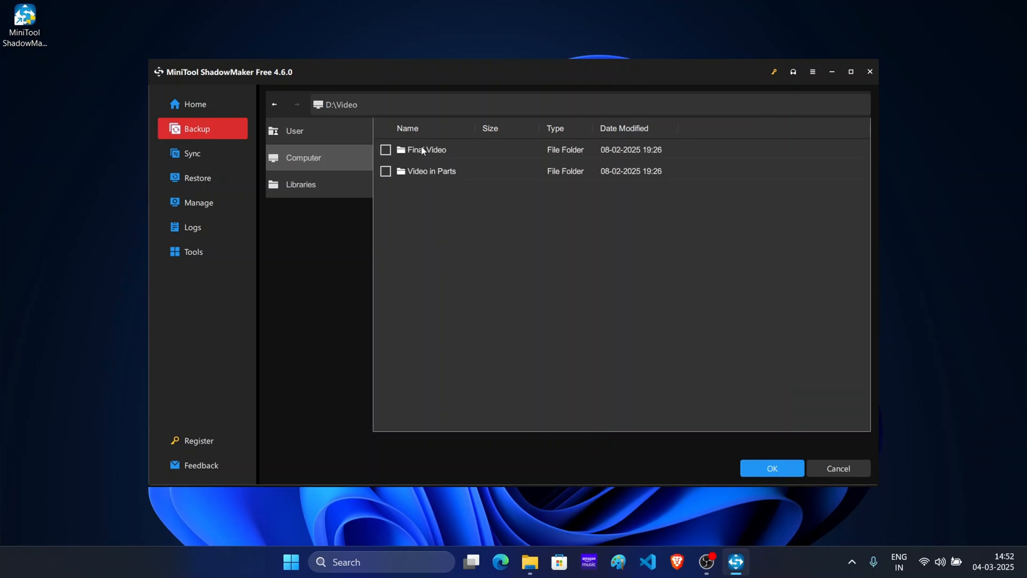
double_click(422, 149)
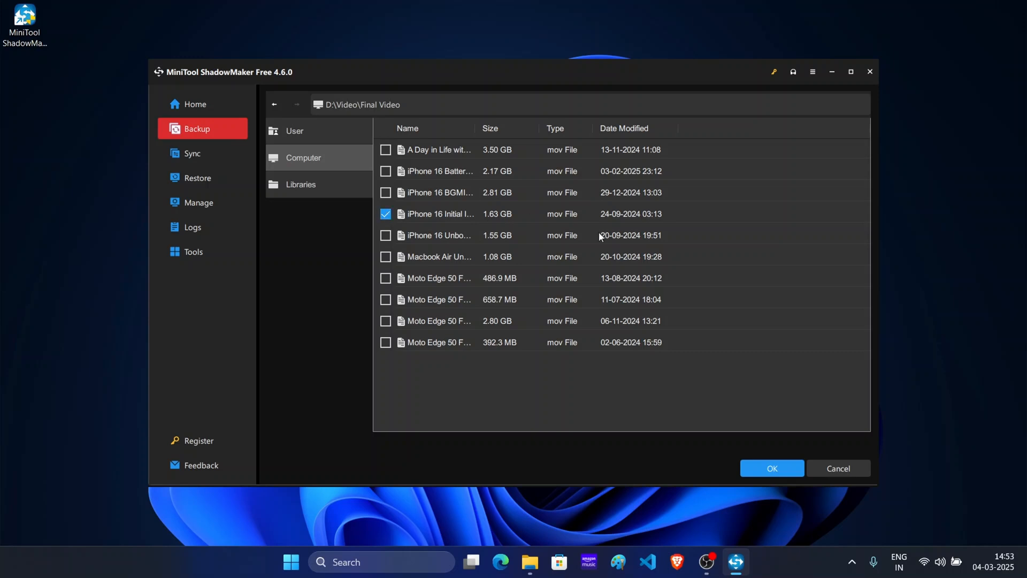
click(779, 469)
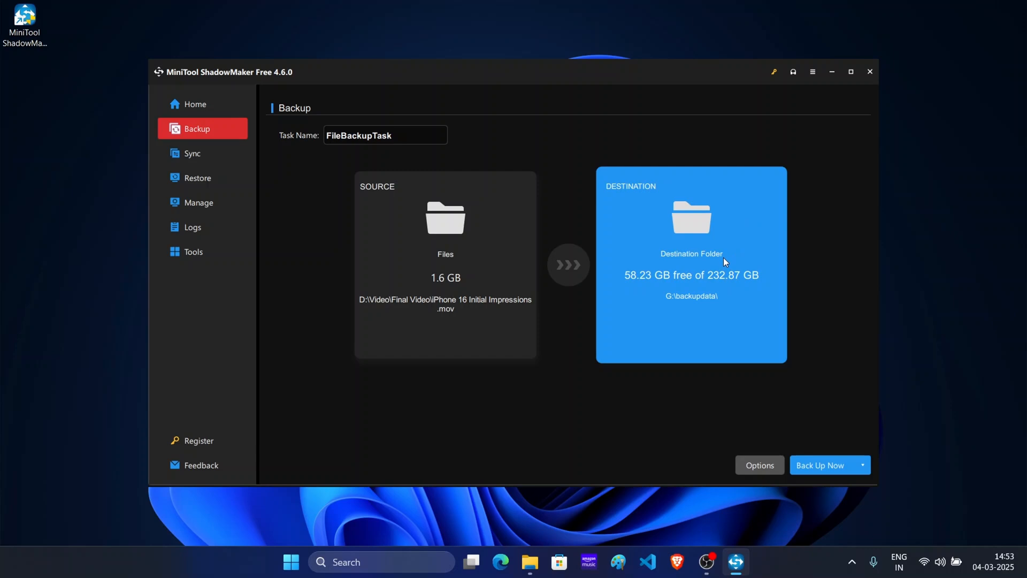
Step: Set the backup destination to the personal folder listed above Development on the G: drive
click(719, 277)
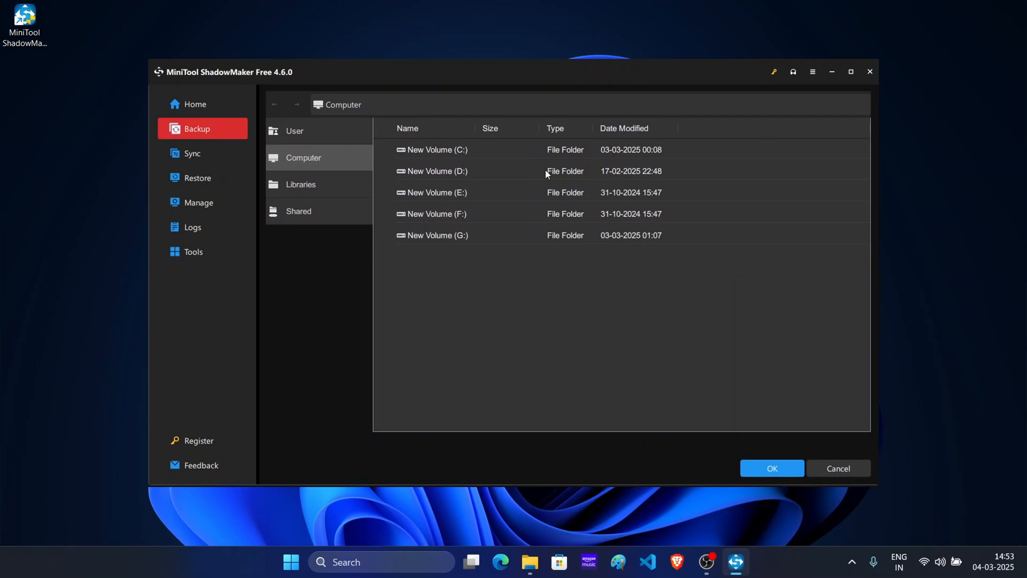
double_click(455, 237)
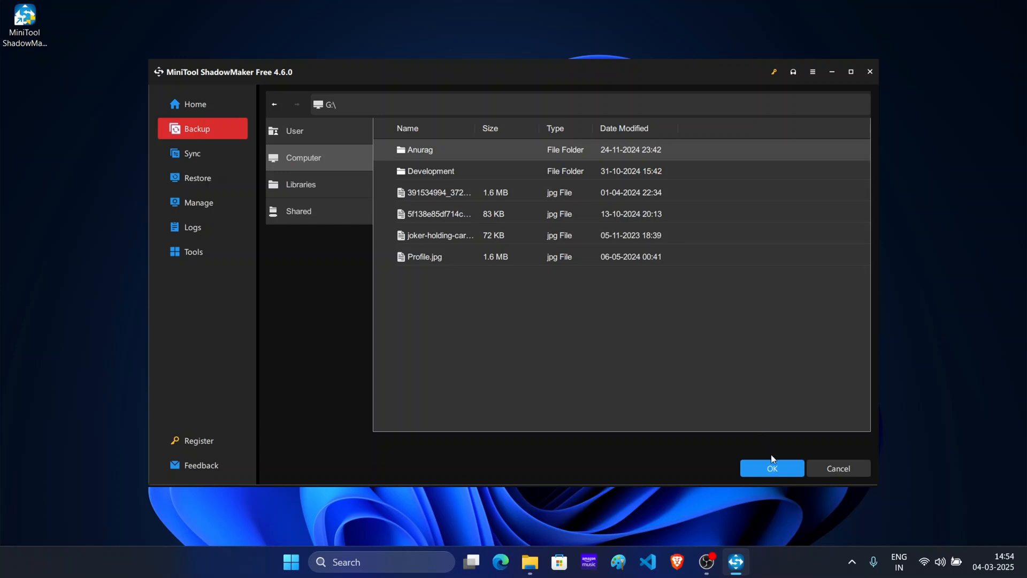
click(775, 469)
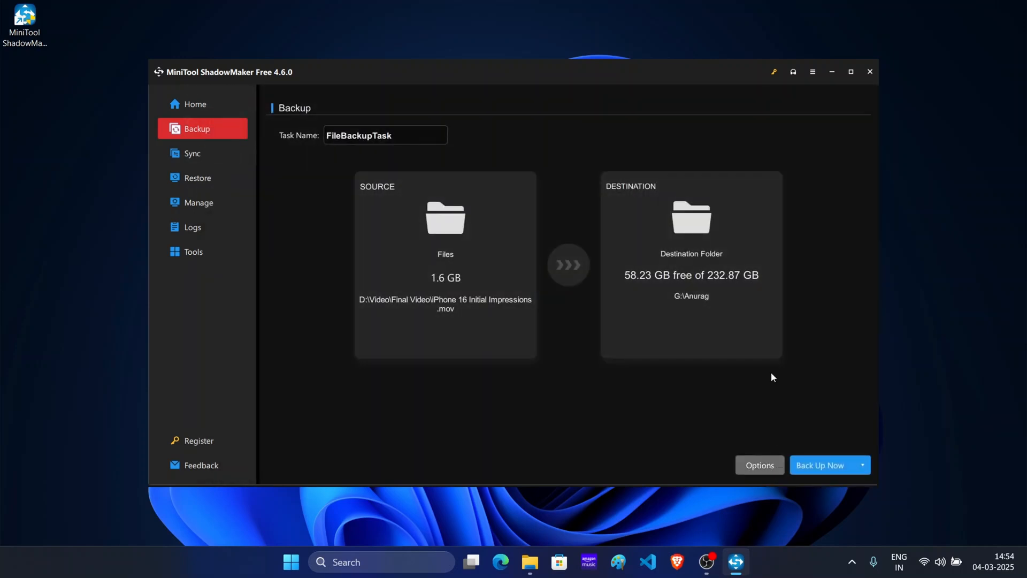
Step: Examine the compression and password options of the file backup, trying the password protection switch and the data encryption choices
click(763, 466)
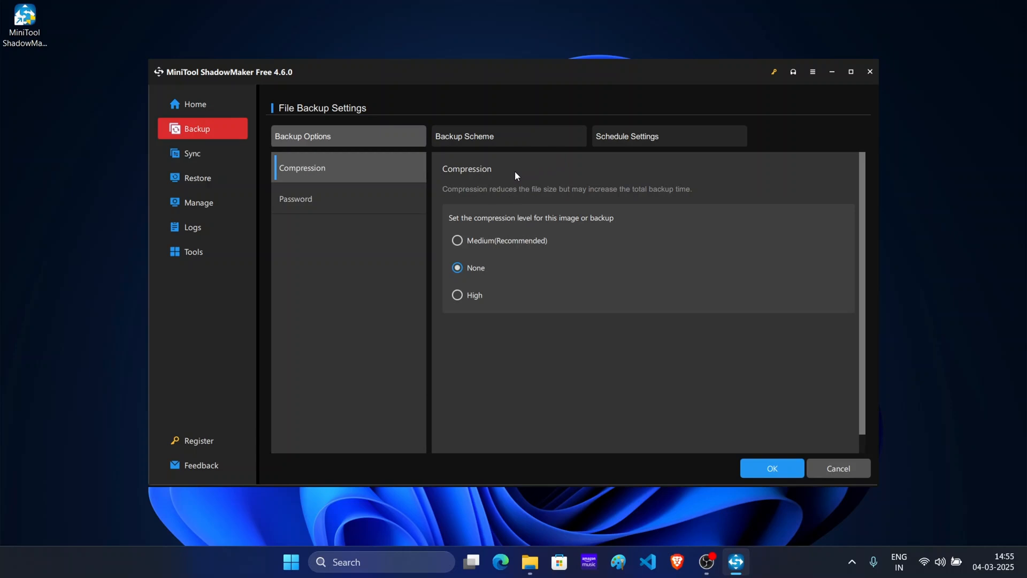
click(377, 201)
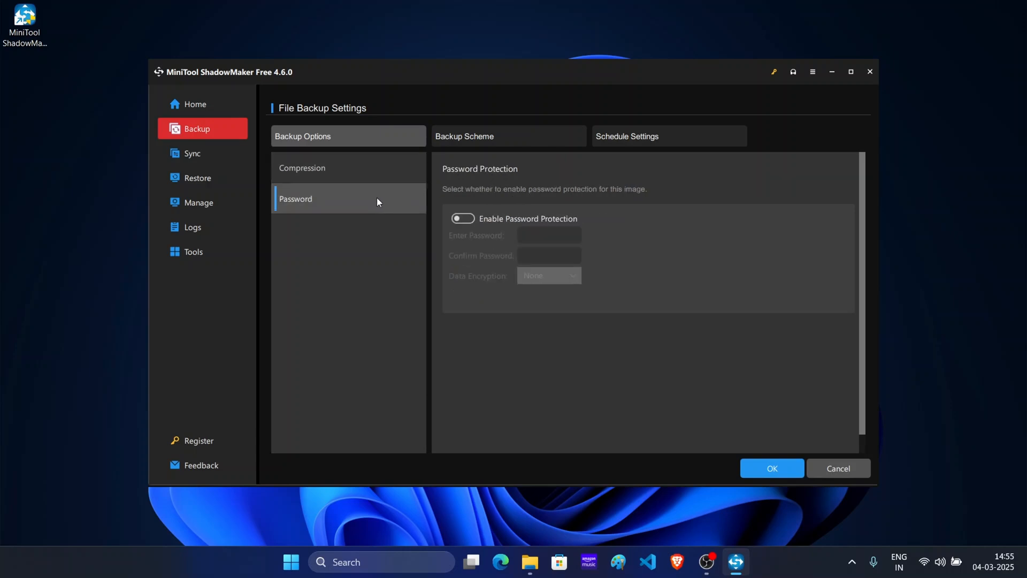
click(459, 223)
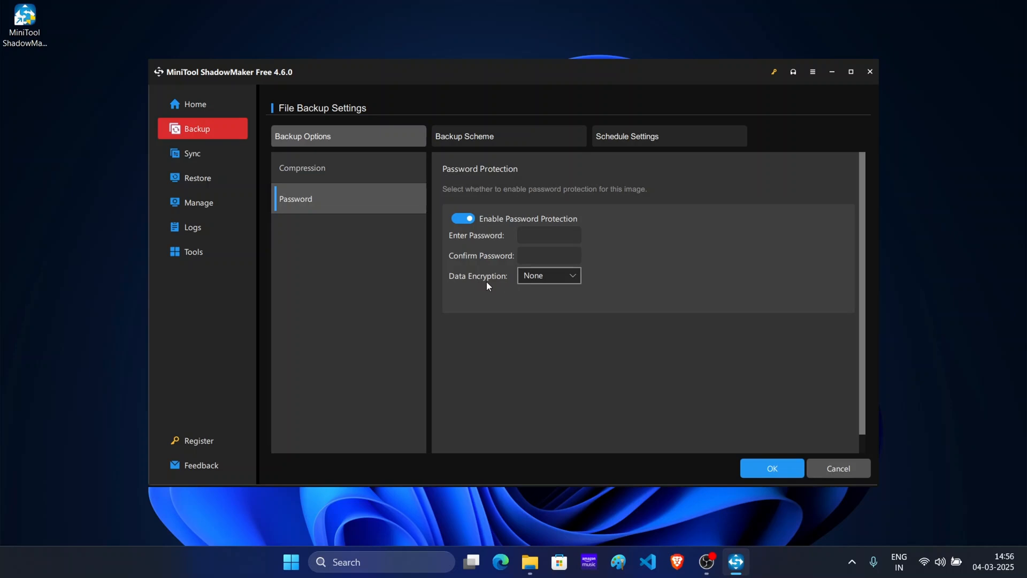
click(557, 276)
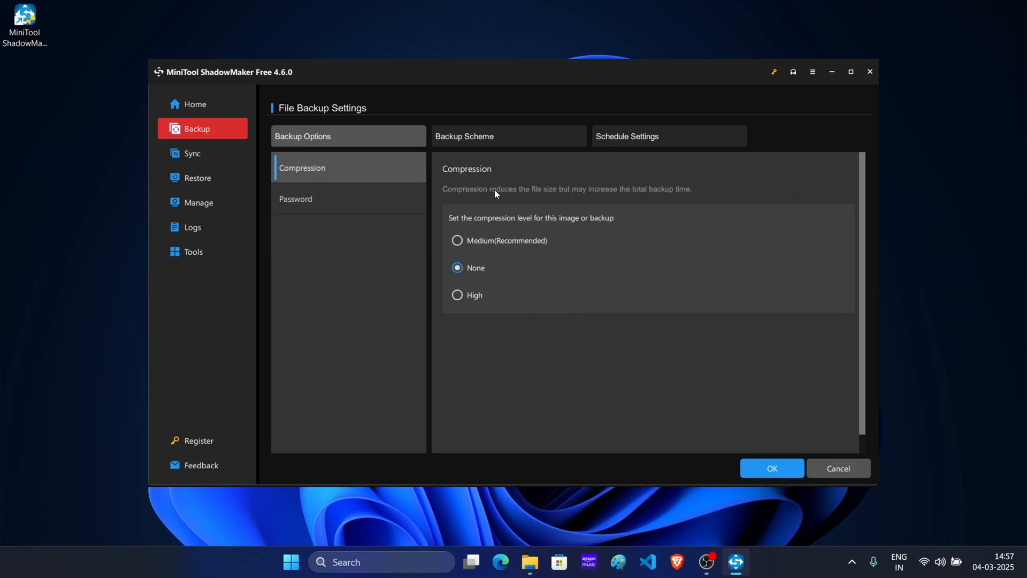
Step: Review the backup scheme and schedule settings, try the schedule switch, and accept the file backup settings with compression at None
click(476, 132)
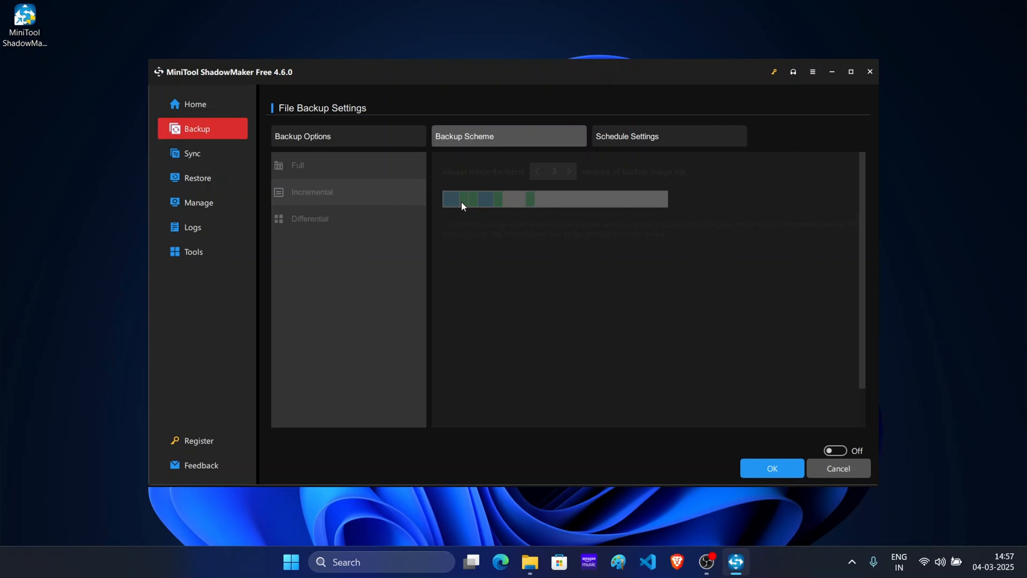
click(638, 137)
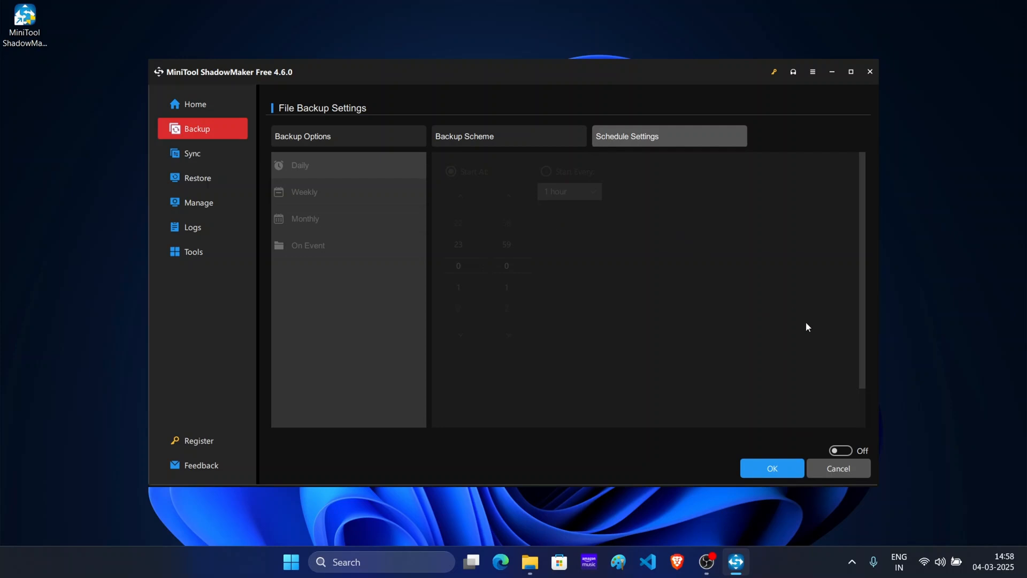
click(839, 452)
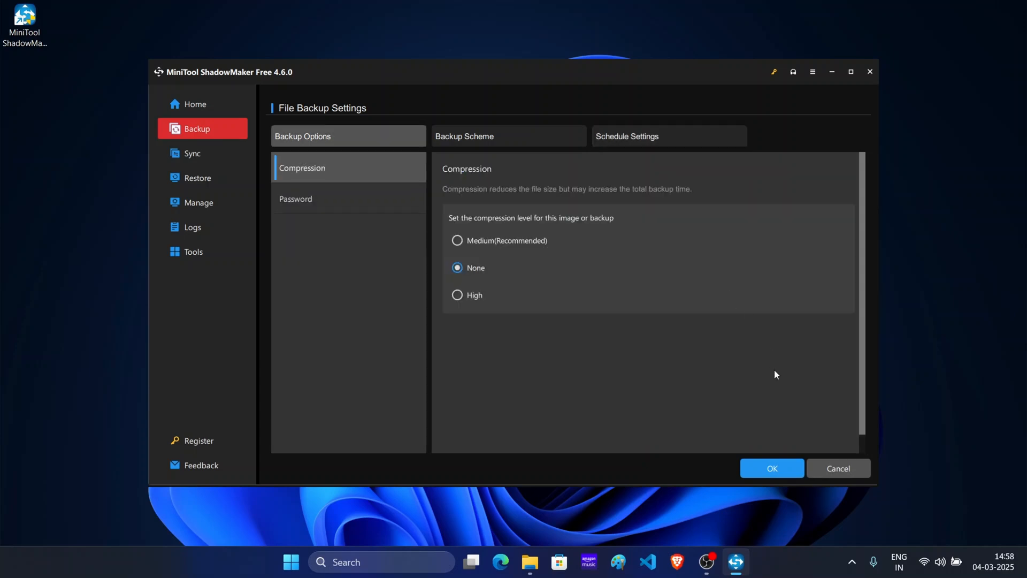
click(774, 468)
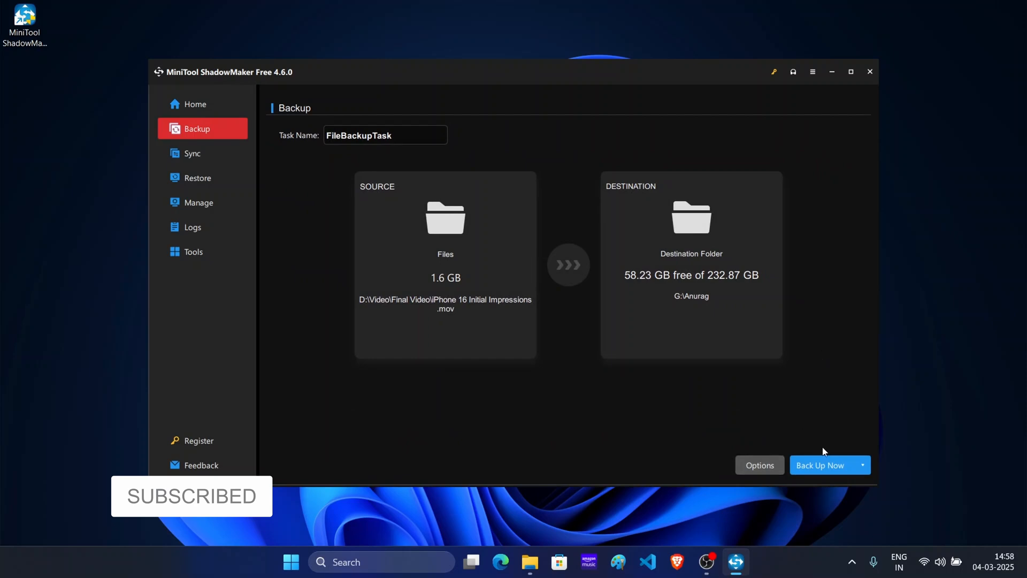
Step: Run FileBackupTask immediately, confirming the backup, and close the program when it is done
click(824, 464)
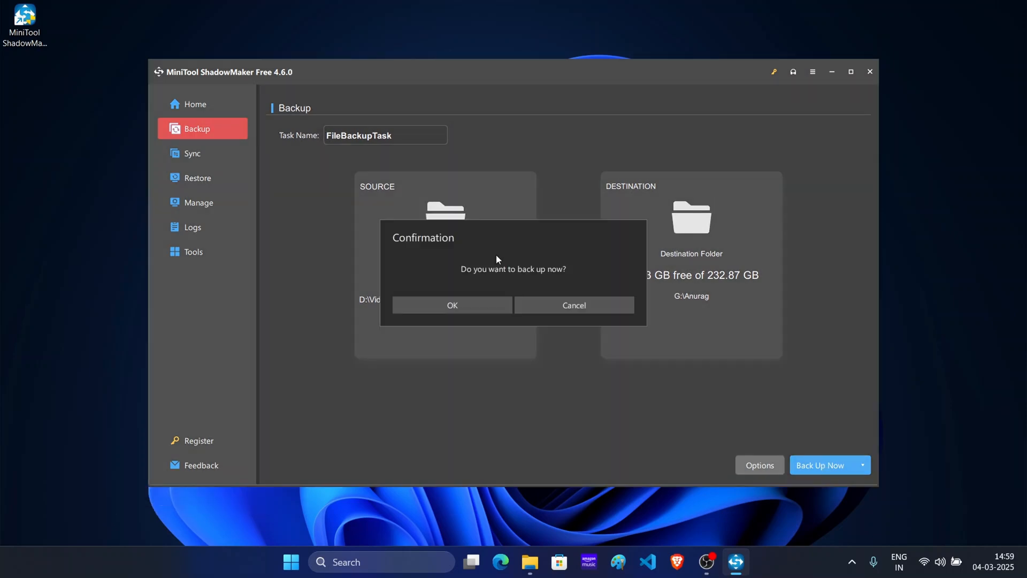
click(442, 311)
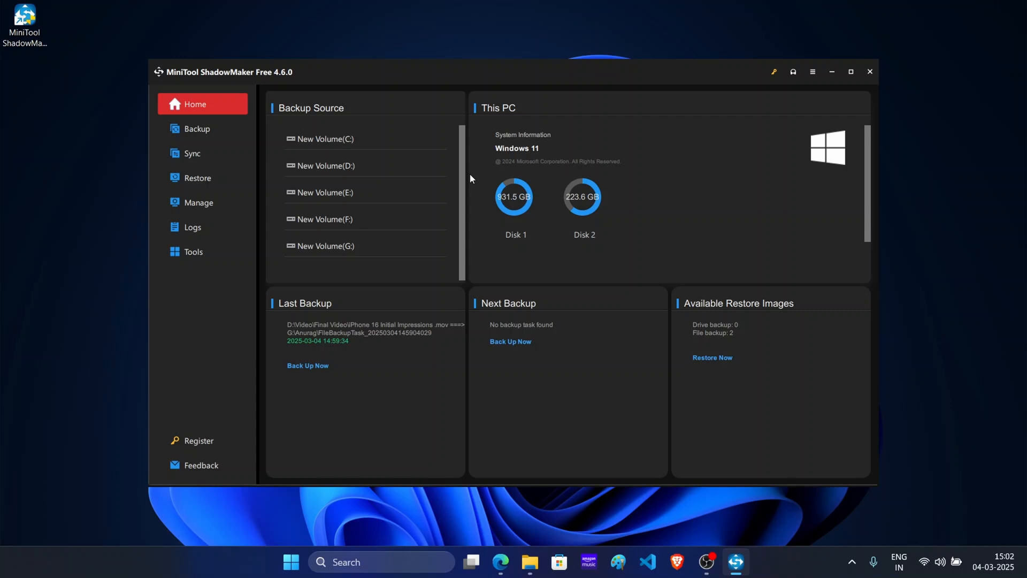
key(alt+F4)
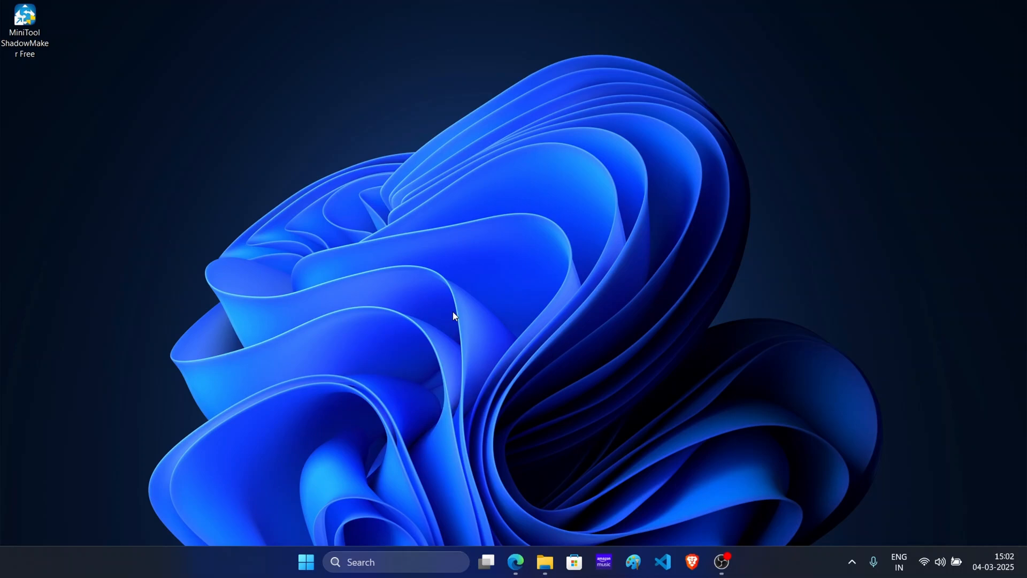